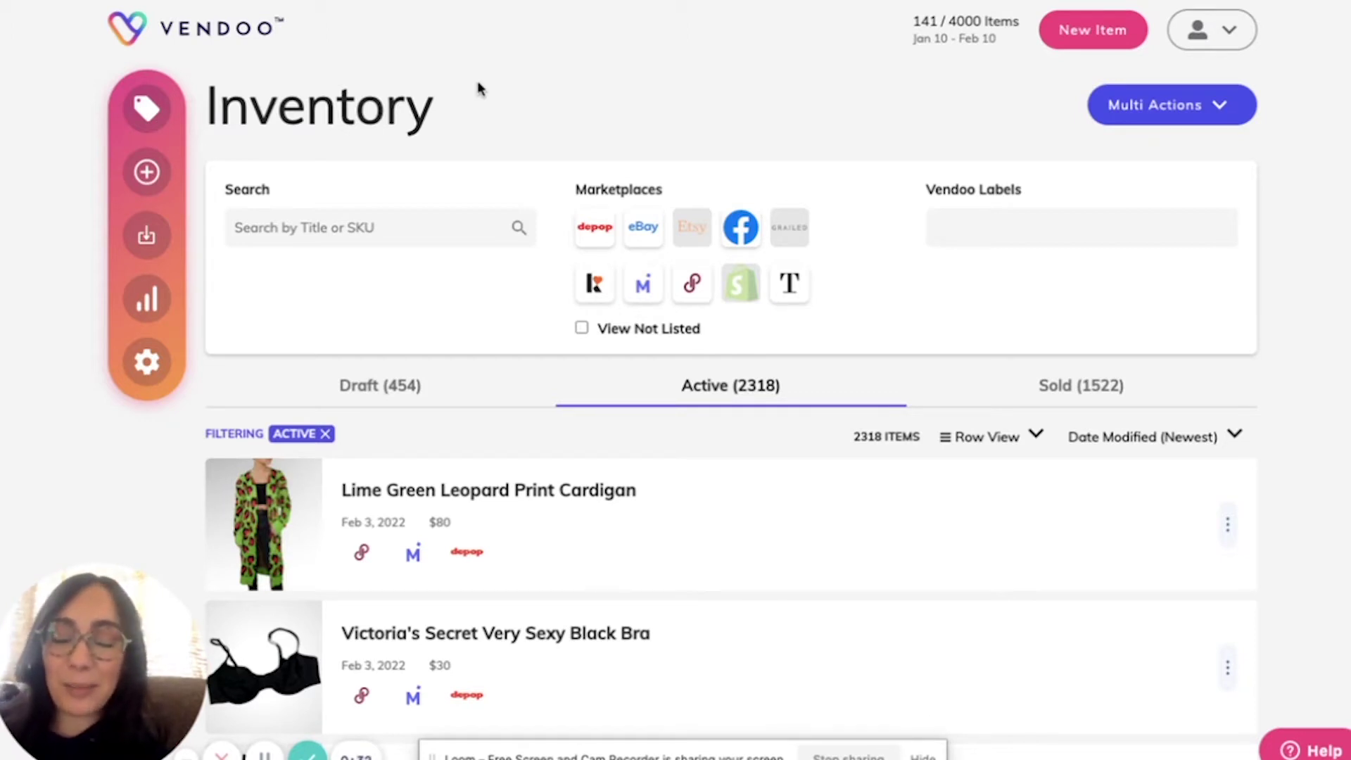
# Step: Start a new item listing from Vendoo's left sidebar
pyautogui.click(144, 254)
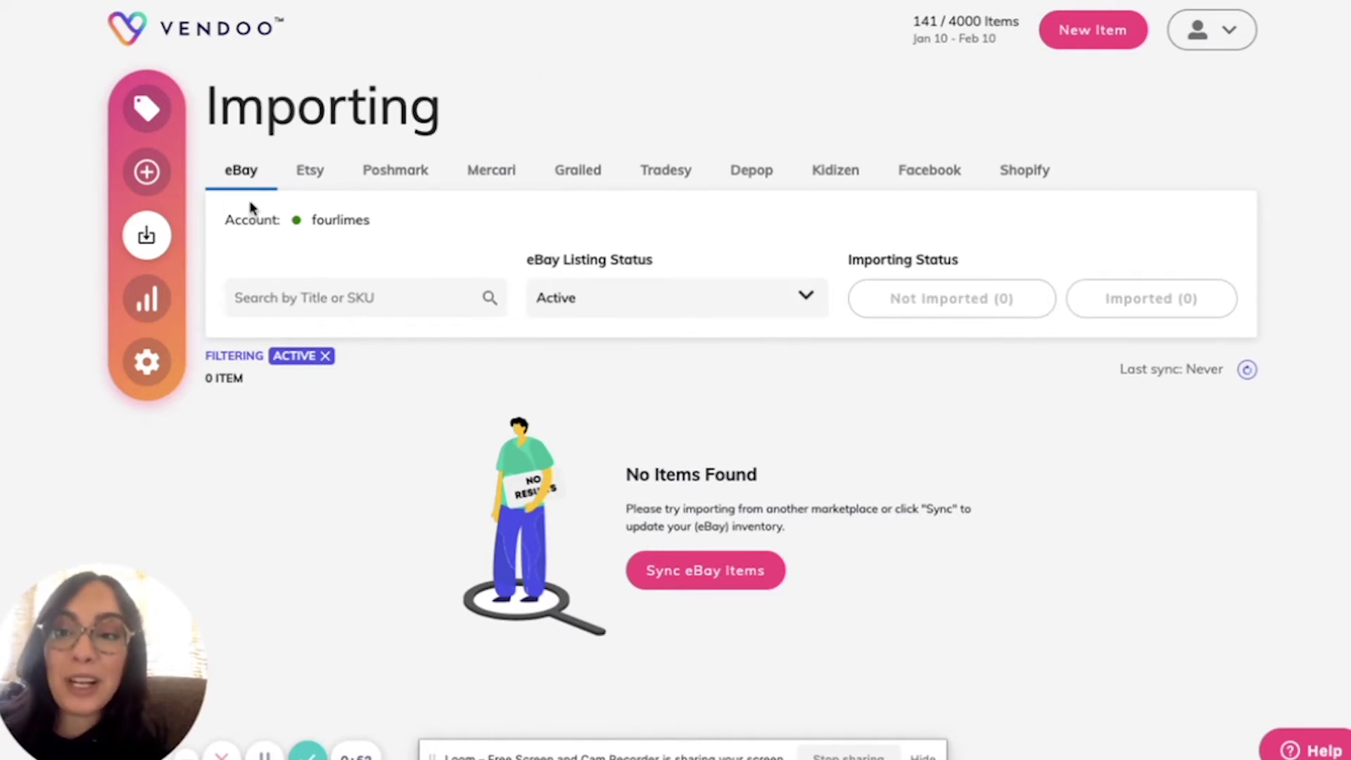
# Step: Import the DRESS listing from Poshmark into the new item
pyautogui.click(146, 174)
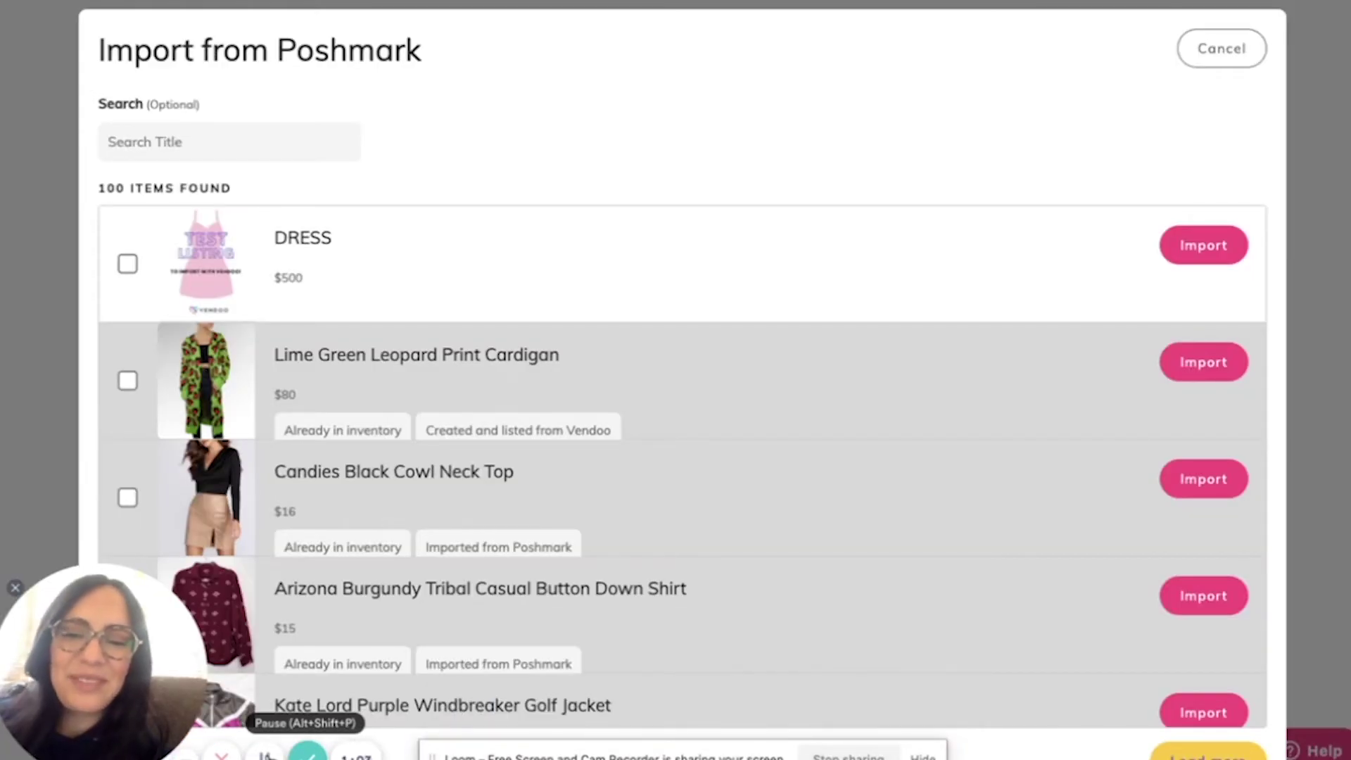
pyautogui.scroll(-1, 685, 458)
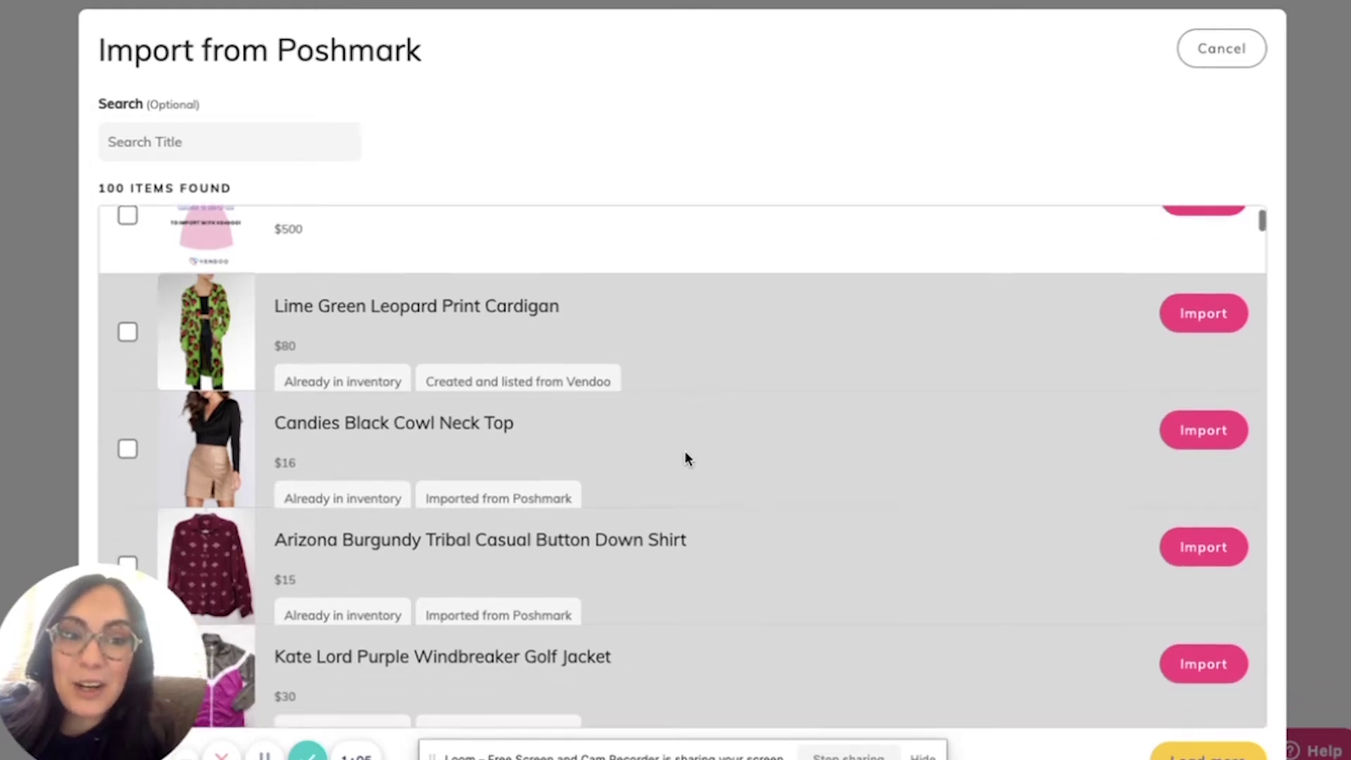
pyautogui.scroll(-2, 685, 459)
pyautogui.scroll(3, 684, 458)
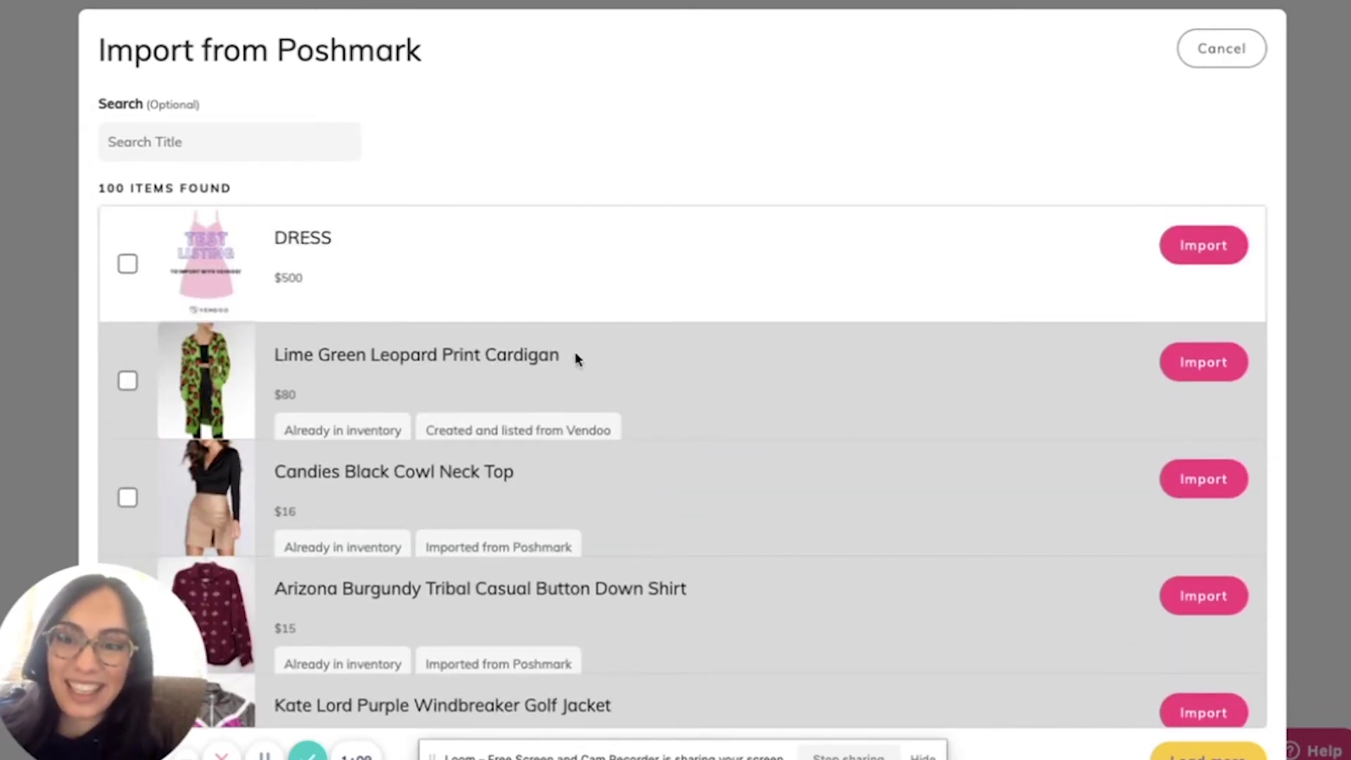
pyautogui.click(127, 262)
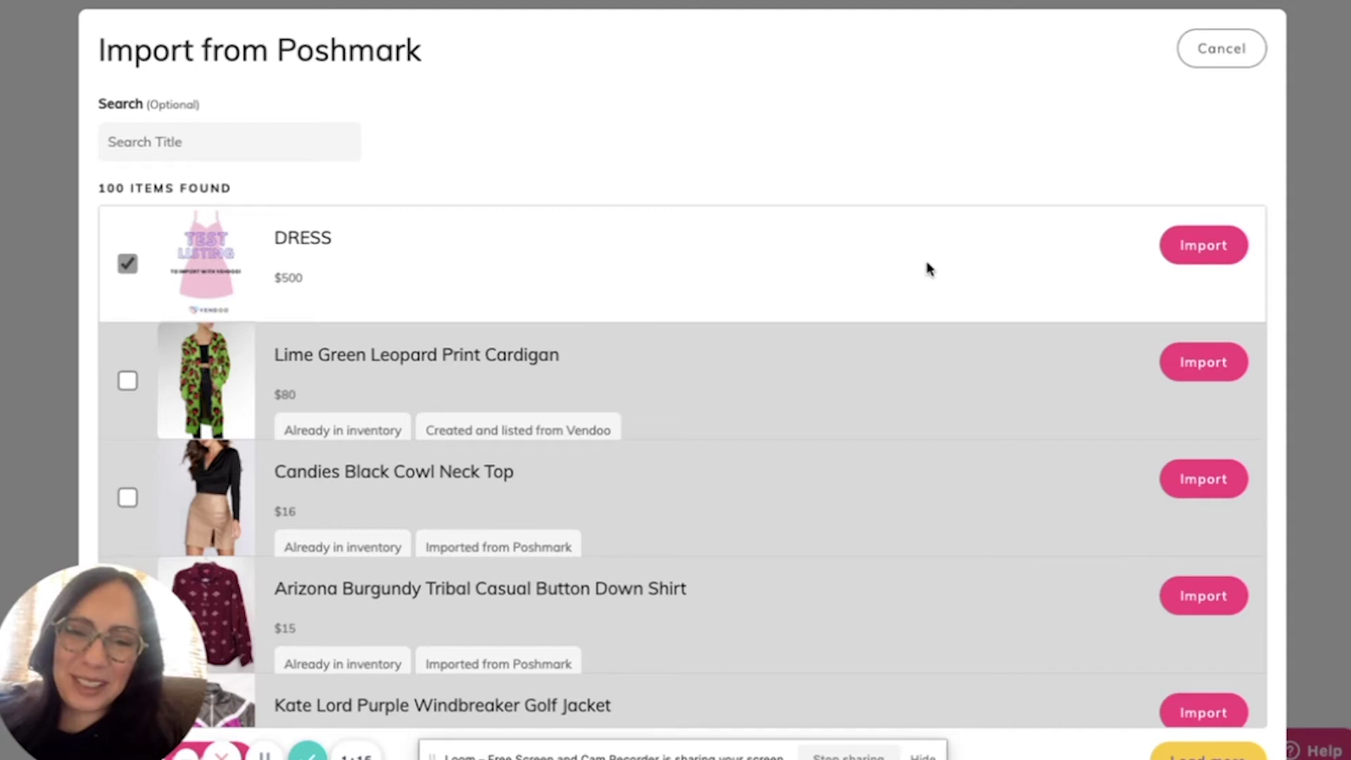
pyautogui.click(1195, 250)
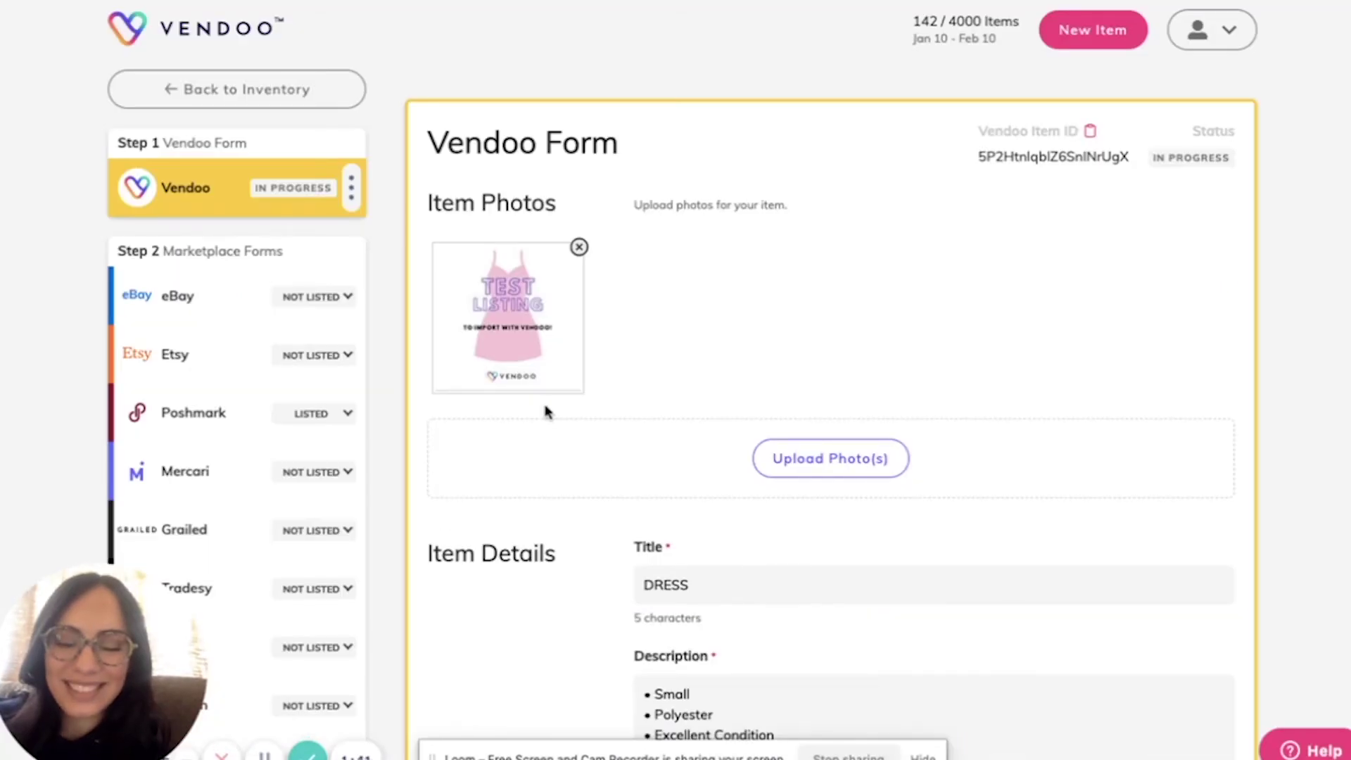
pyautogui.scroll(-3, 546, 412)
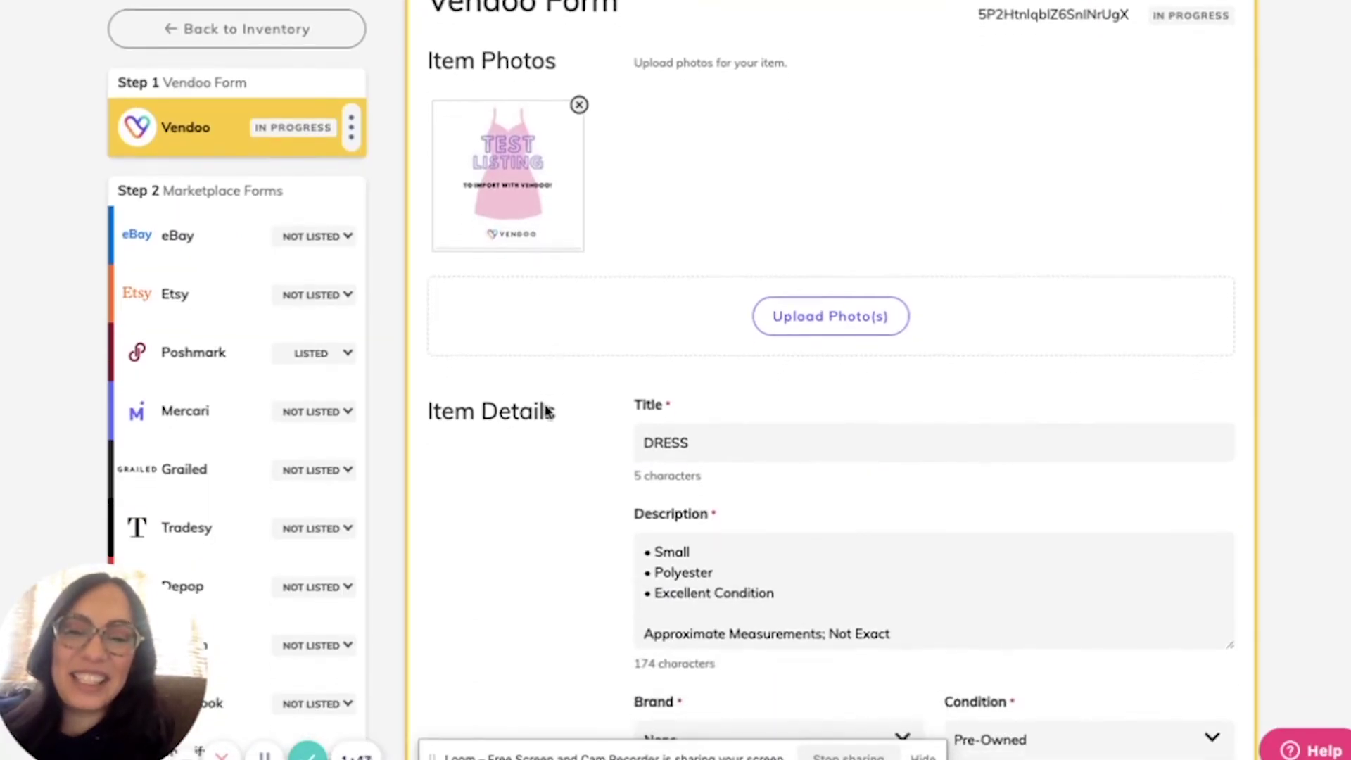
pyautogui.scroll(-1, 546, 411)
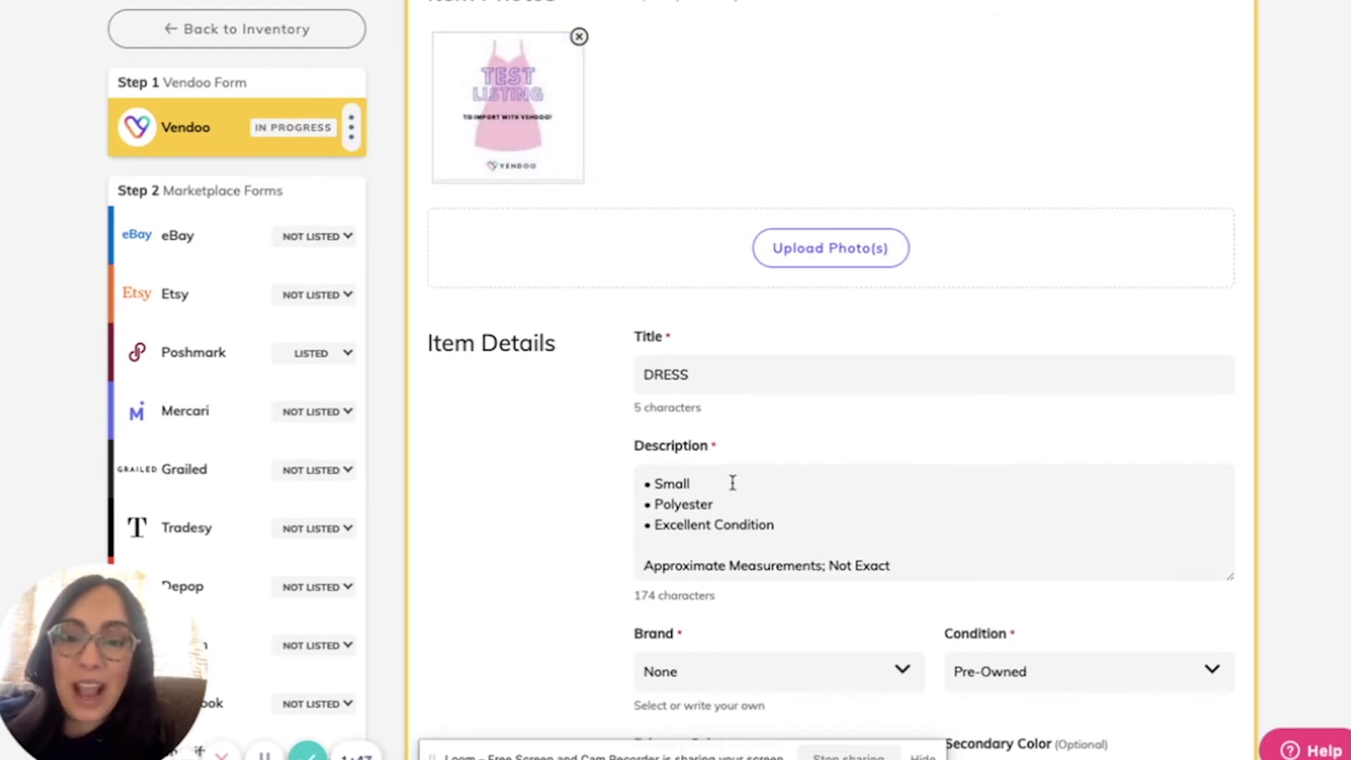
pyautogui.scroll(-2, 730, 482)
pyautogui.scroll(-1, 732, 486)
pyautogui.scroll(-3, 733, 486)
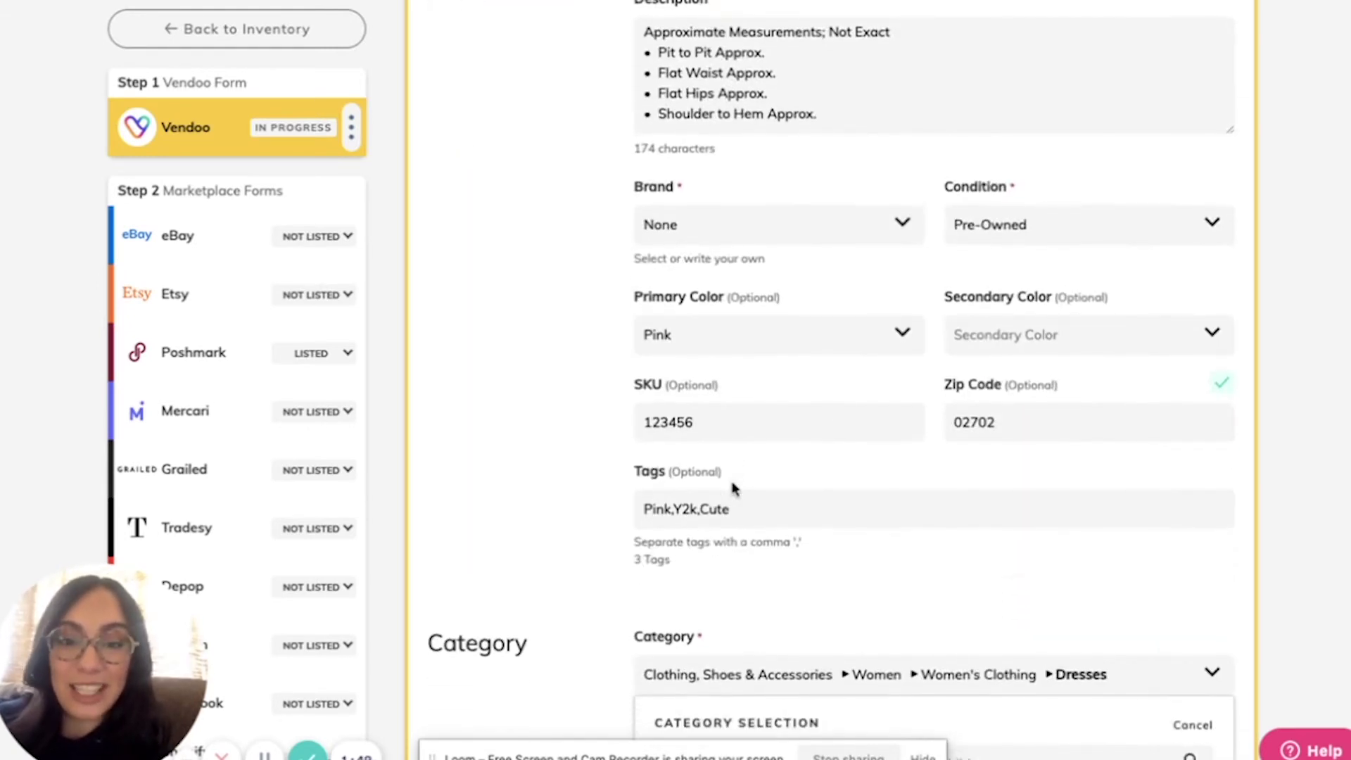
pyautogui.scroll(-1, 732, 485)
pyautogui.scroll(-1, 732, 486)
pyautogui.scroll(-1, 732, 483)
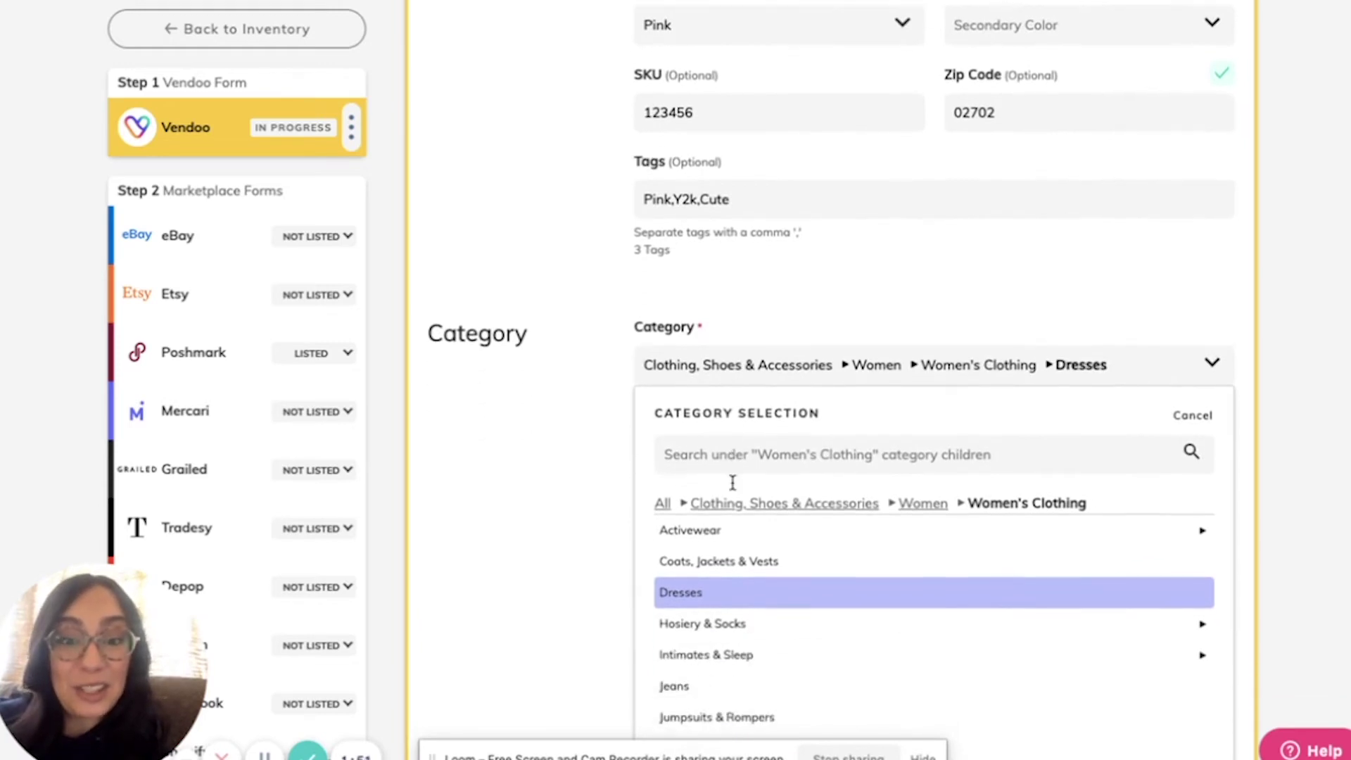
pyautogui.scroll(-2, 566, 570)
pyautogui.scroll(-2, 568, 573)
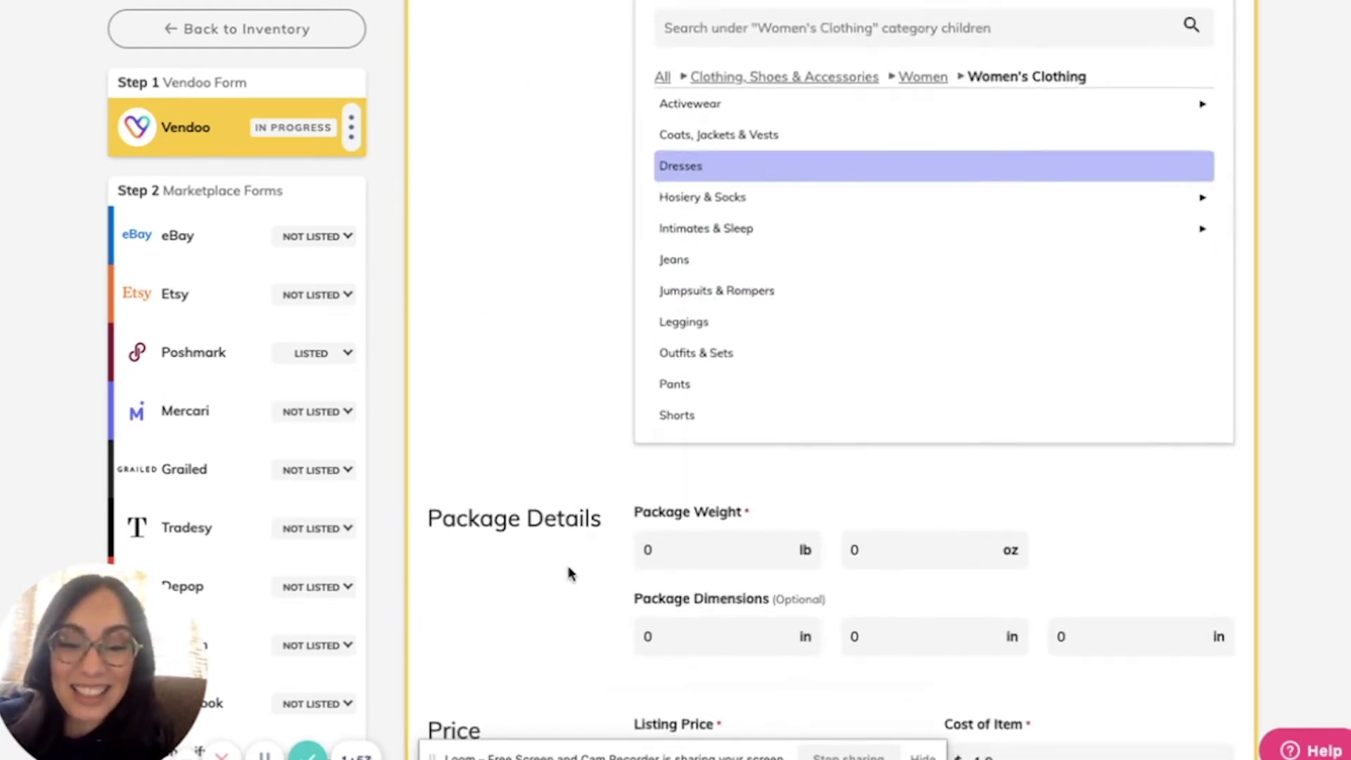
pyautogui.scroll(-1, 568, 574)
pyautogui.scroll(-2, 568, 573)
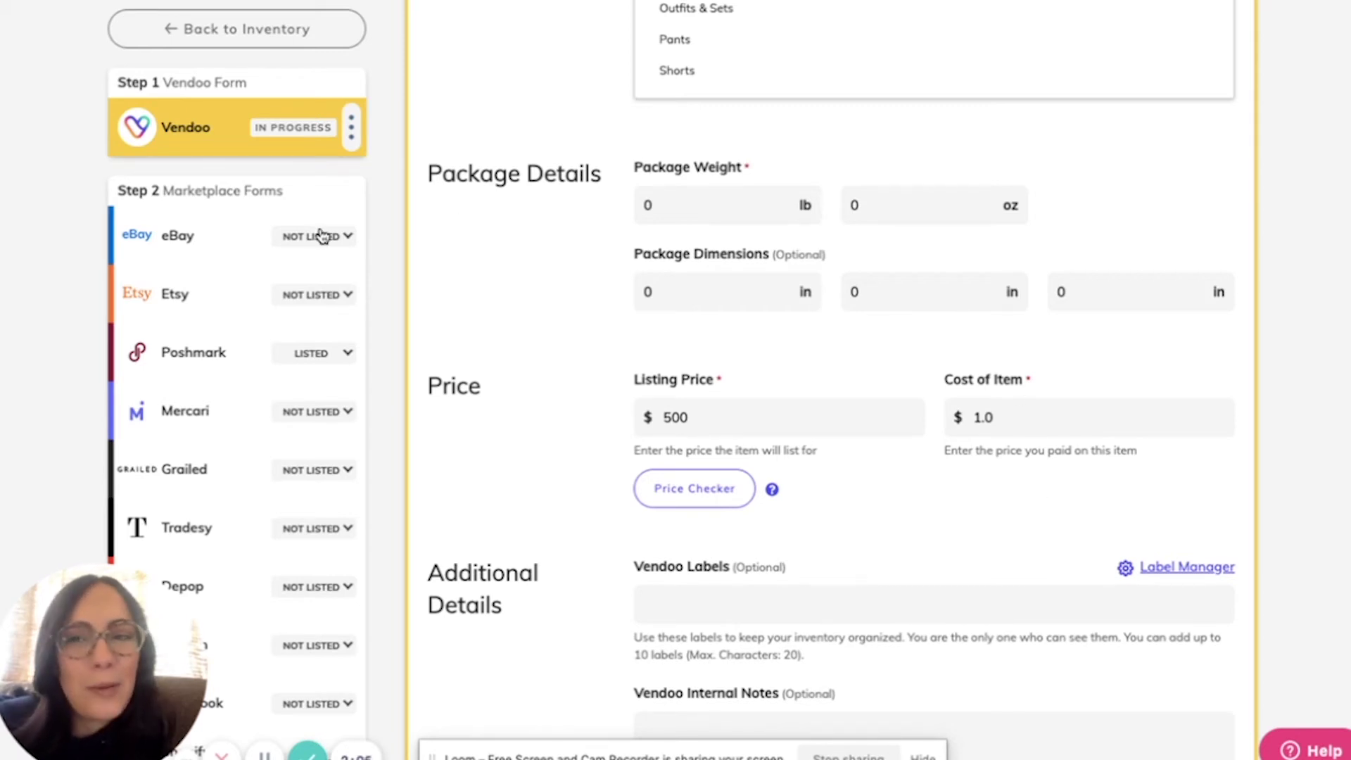
pyautogui.scroll(1, 167, 124)
pyautogui.scroll(10, 167, 125)
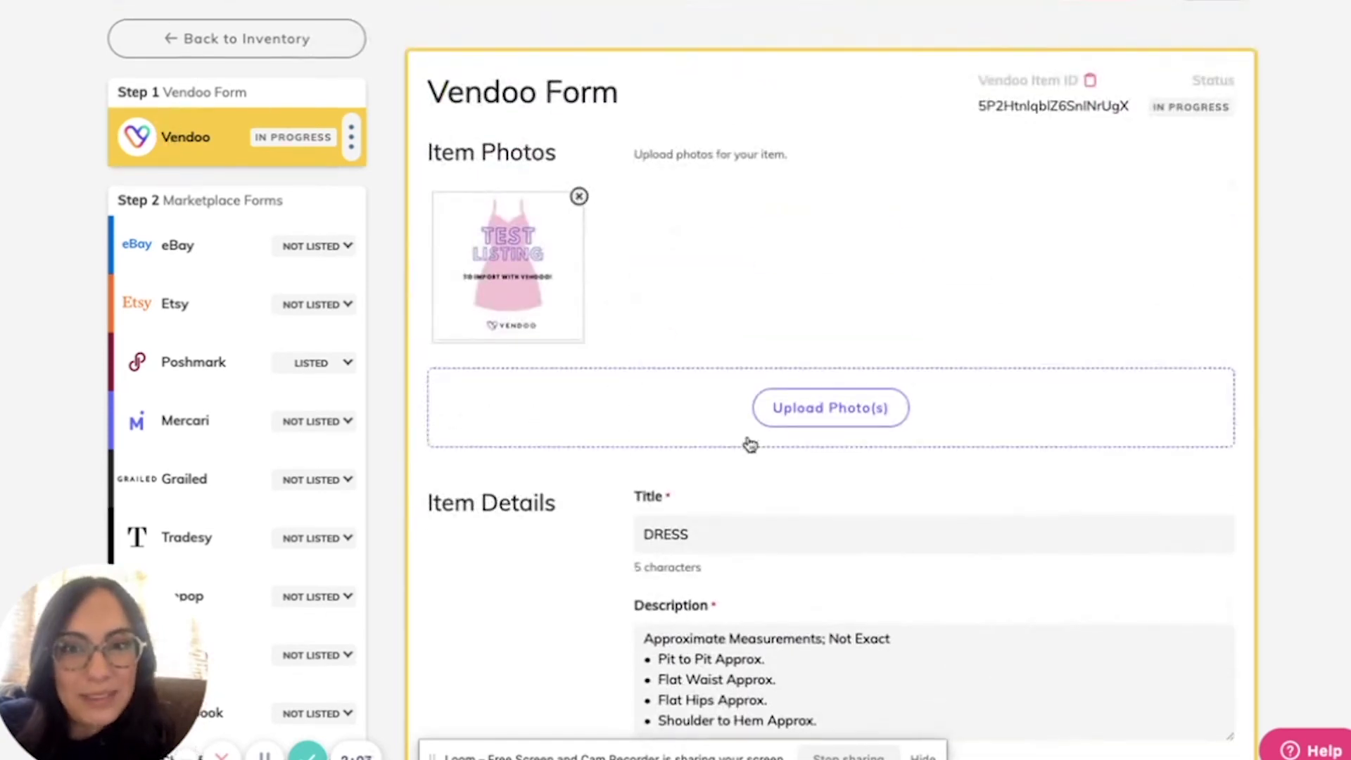
pyautogui.scroll(-2, 748, 443)
pyautogui.scroll(-2, 754, 483)
pyautogui.scroll(-4, 751, 483)
pyautogui.scroll(-3, 750, 482)
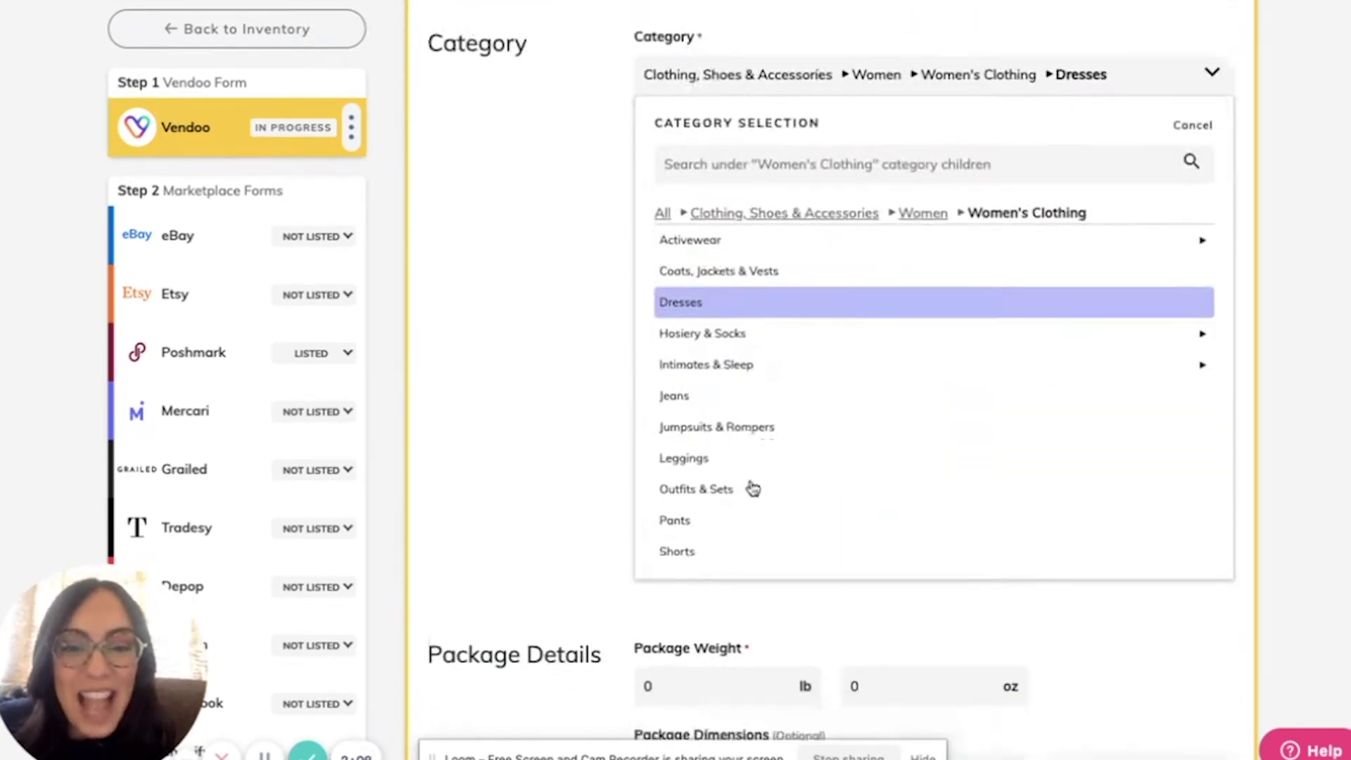
pyautogui.scroll(-2, 750, 485)
pyautogui.scroll(-3, 793, 641)
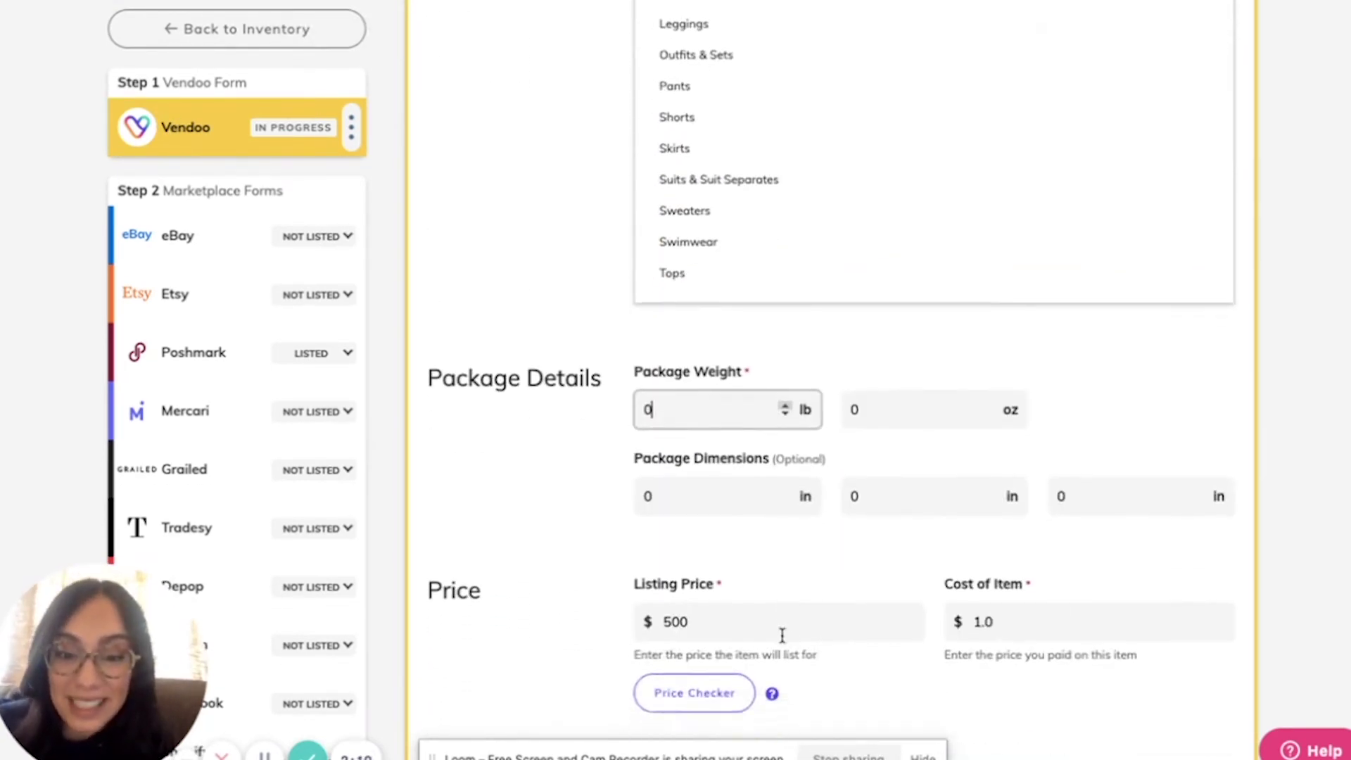
pyautogui.scroll(-3, 793, 640)
pyautogui.scroll(-5, 781, 641)
pyautogui.scroll(-3, 782, 641)
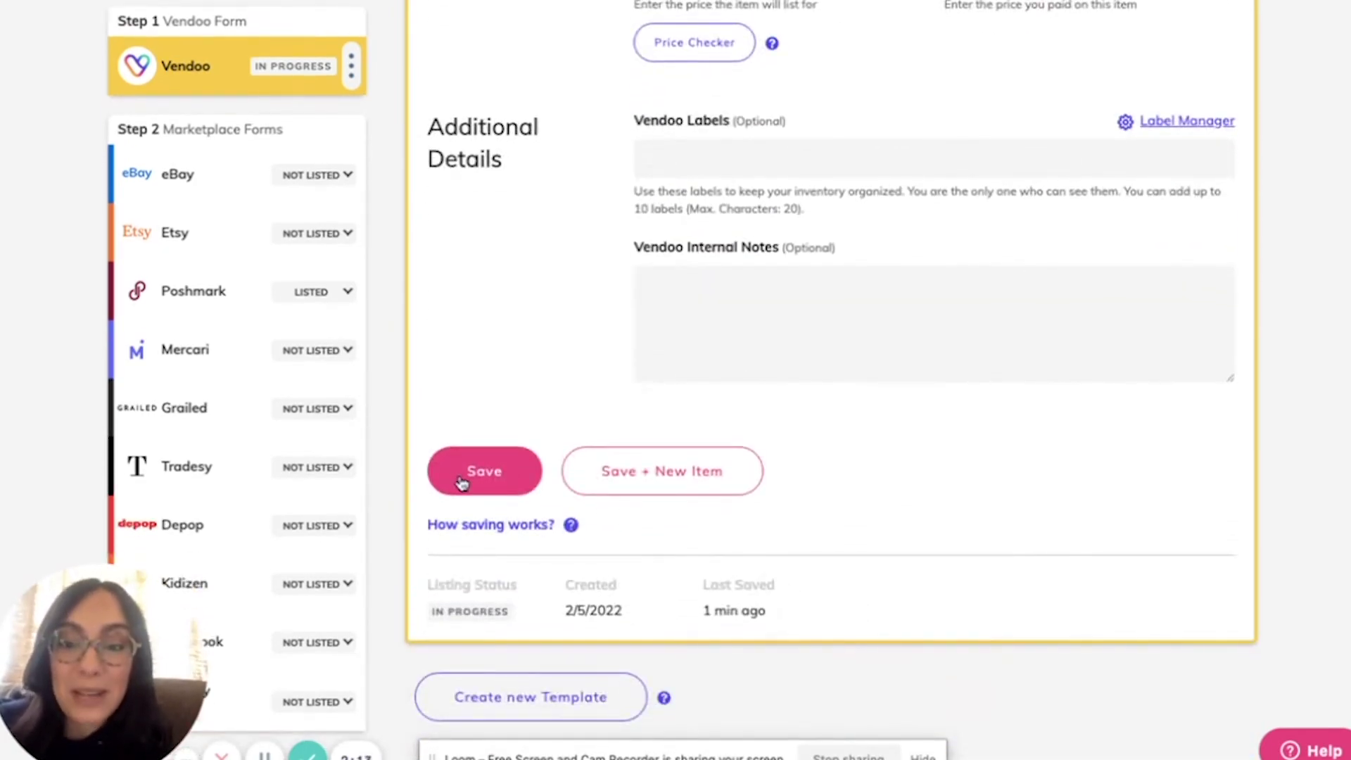
# Step: Save the dress item, choose Mark as Listed for Mercari, and copy the Mercari listing URL
pyautogui.click(461, 480)
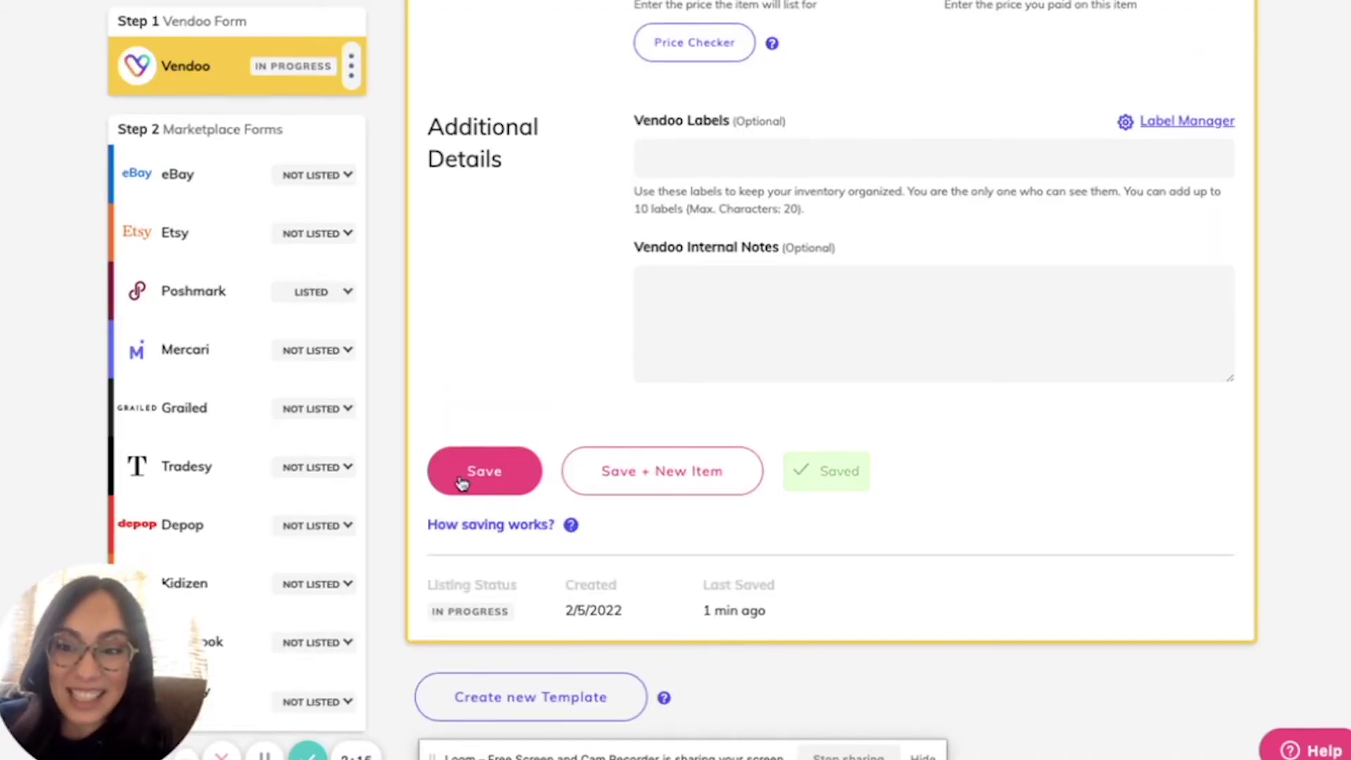
pyautogui.click(170, 361)
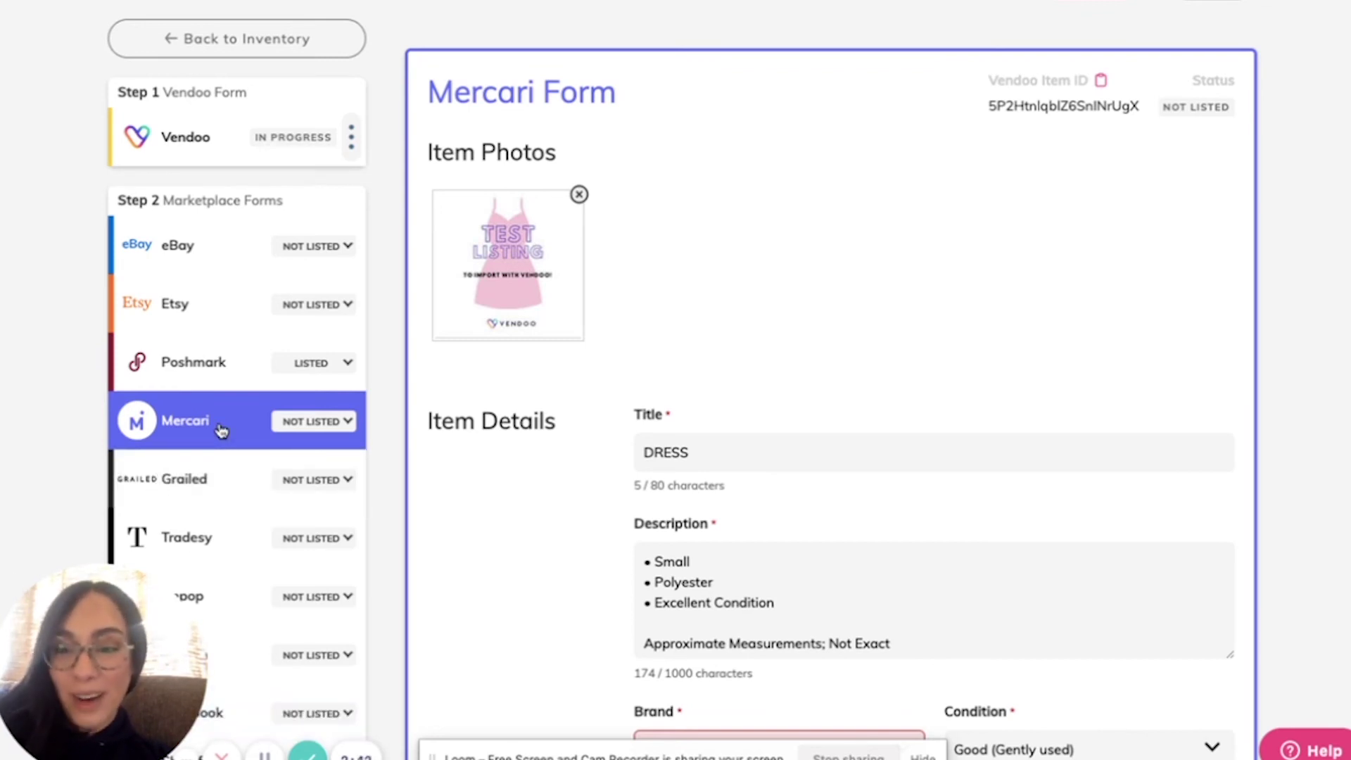
pyautogui.click(330, 423)
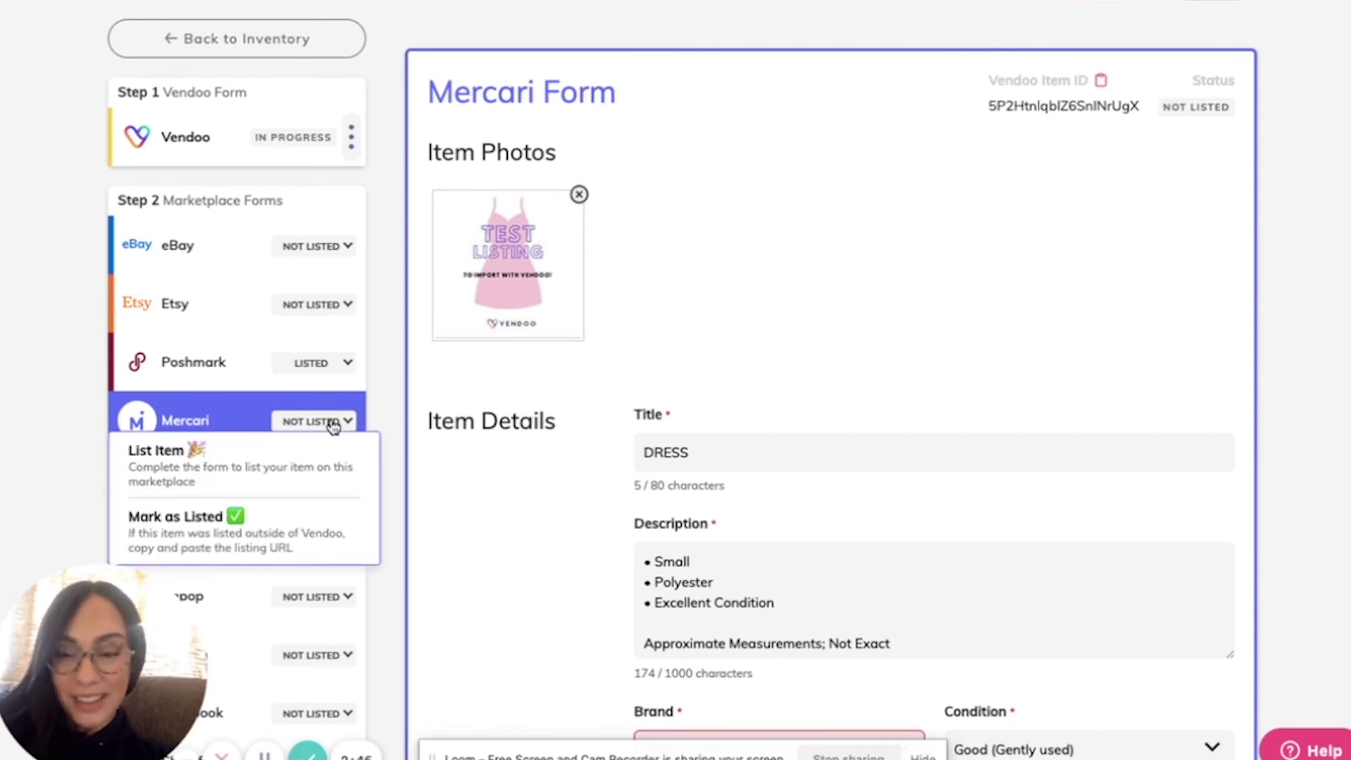
pyautogui.click(303, 533)
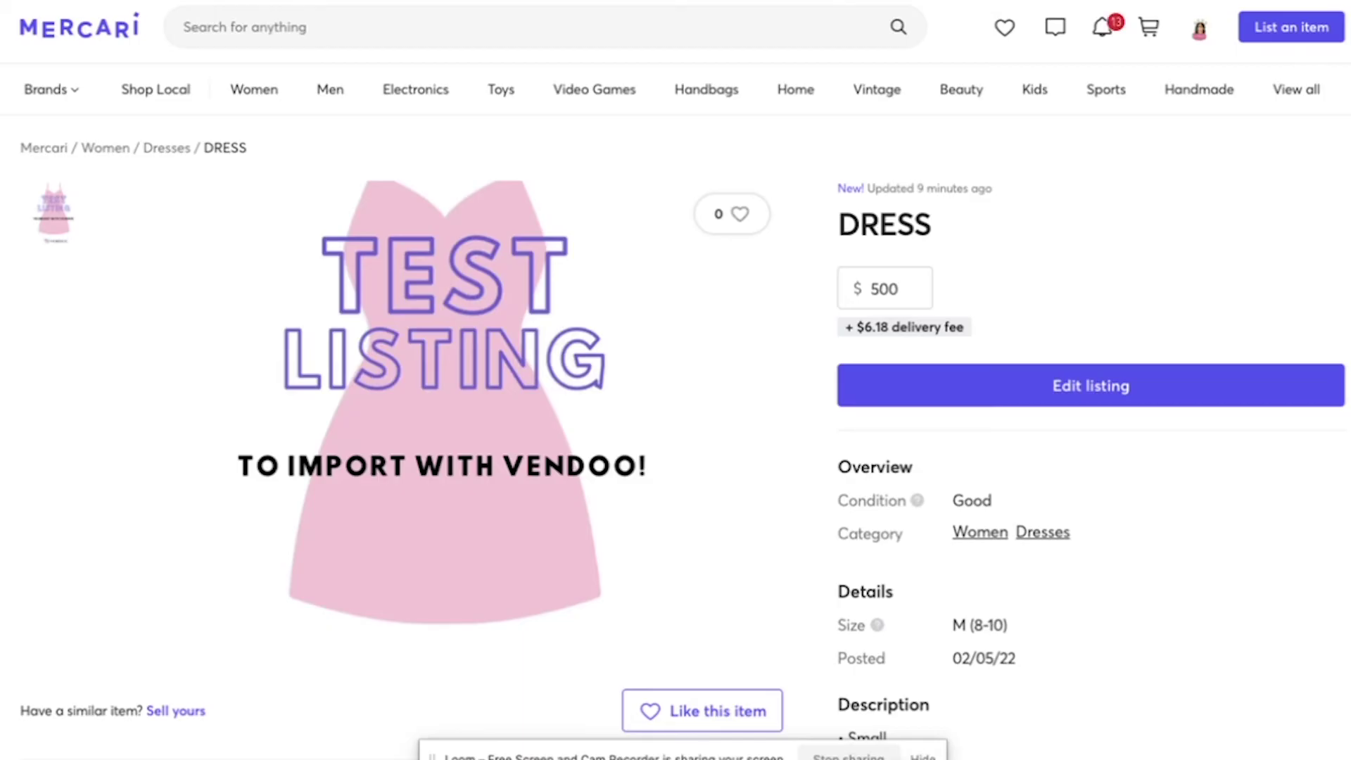
pyautogui.rightClick(528, 2)
pyautogui.click(583, 124)
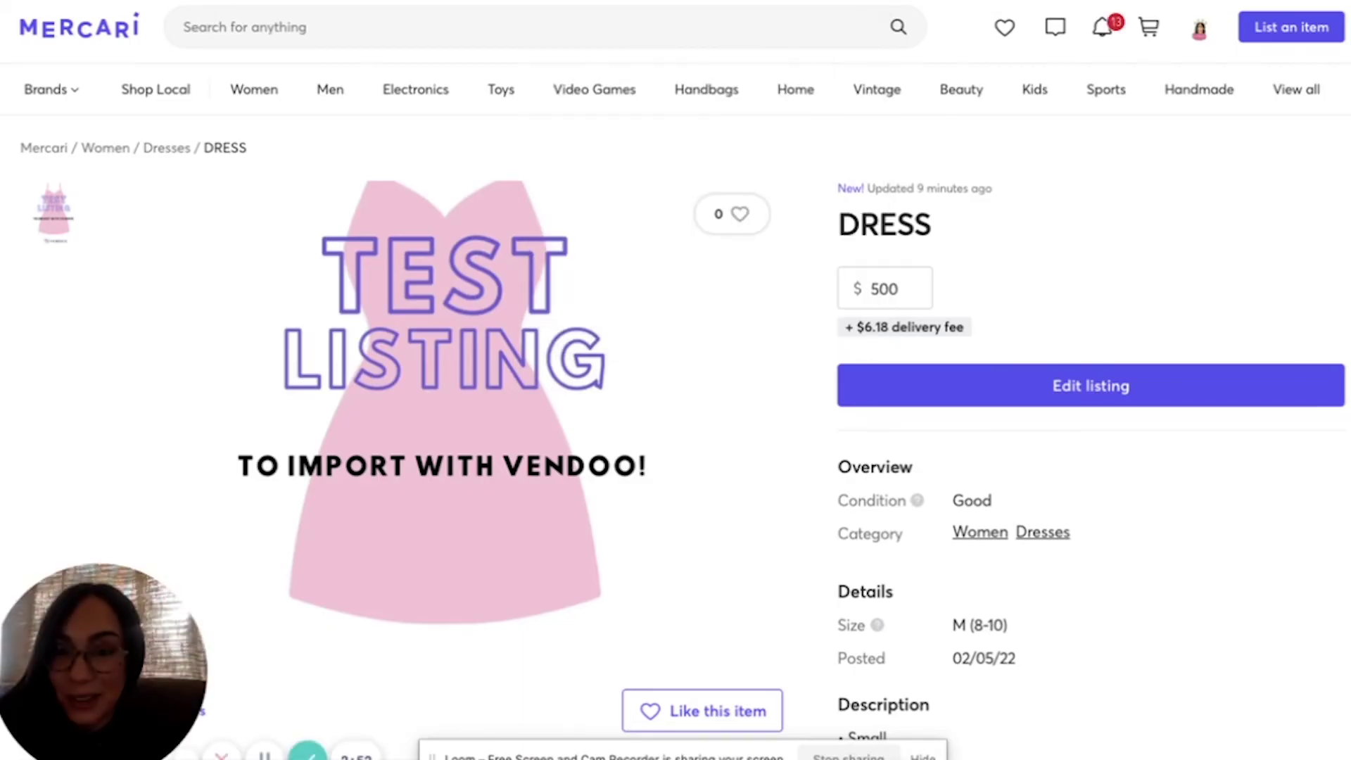
# Step: Paste the copied Mercari listing URL into the Listing URL field and confirm it
pyautogui.click(499, 338)
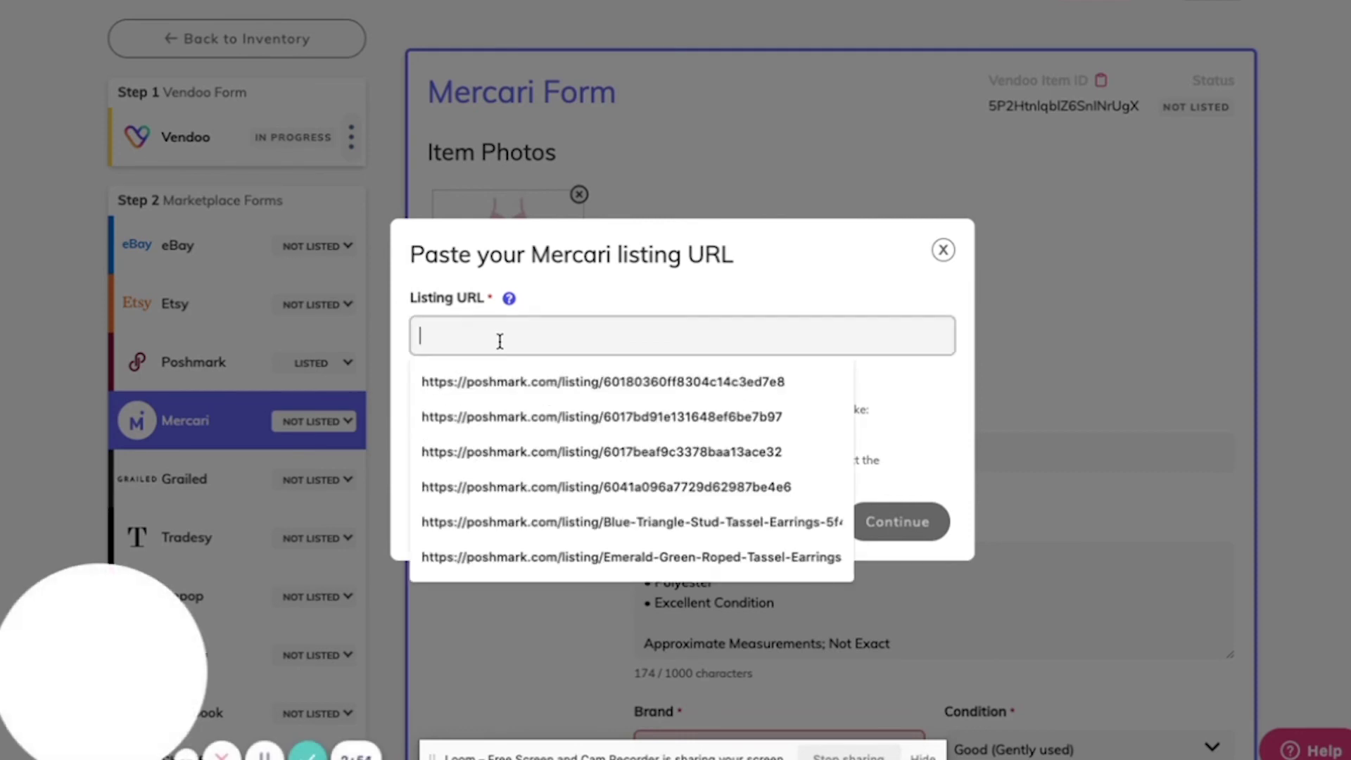
pyautogui.hotkey('ctrl', 'v')
pyautogui.click(904, 526)
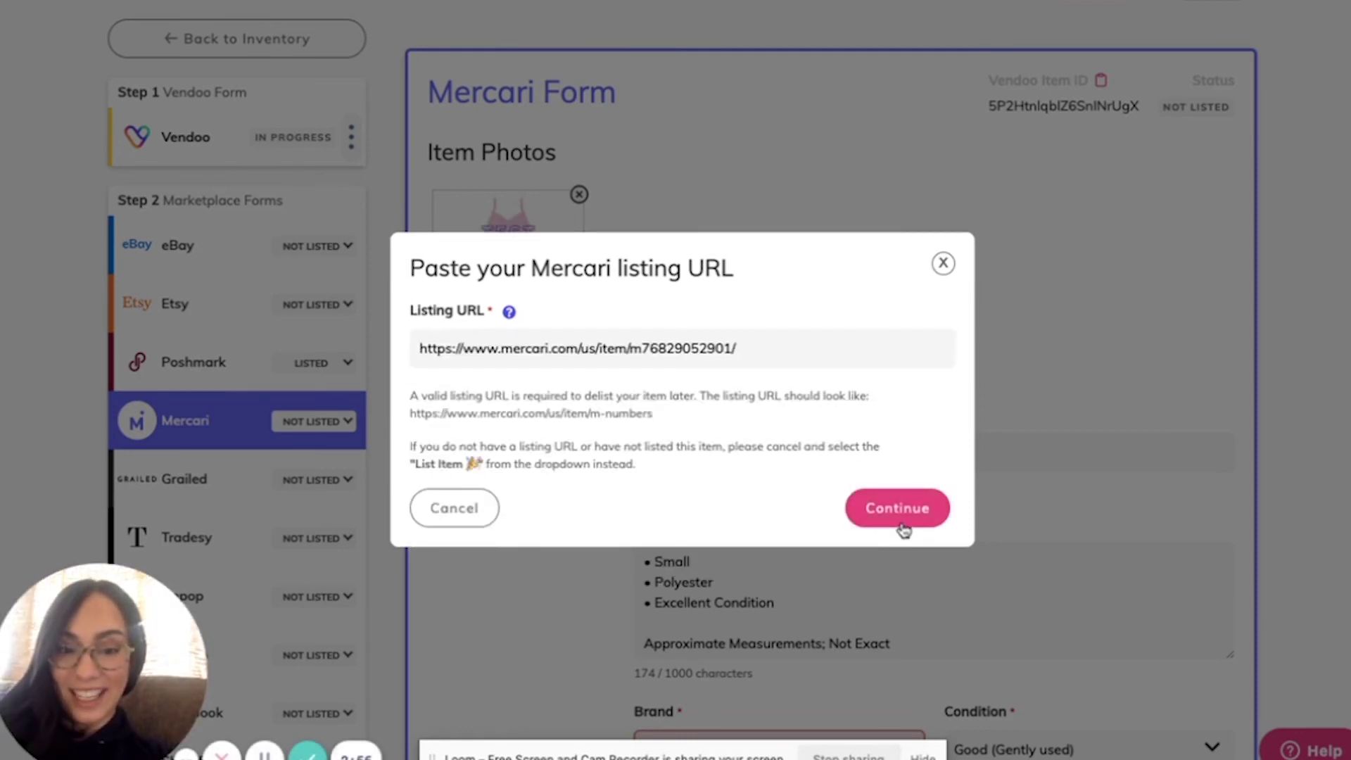